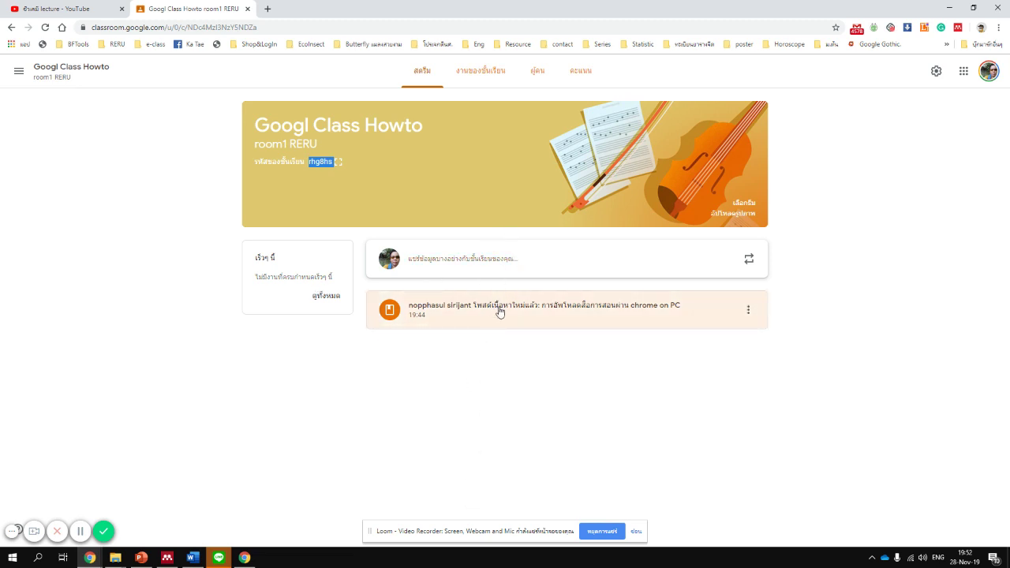
Open a new announcement on the class stream and check which students it can be addressed to
{"action": "left_click", "coordinate": [462, 264]}
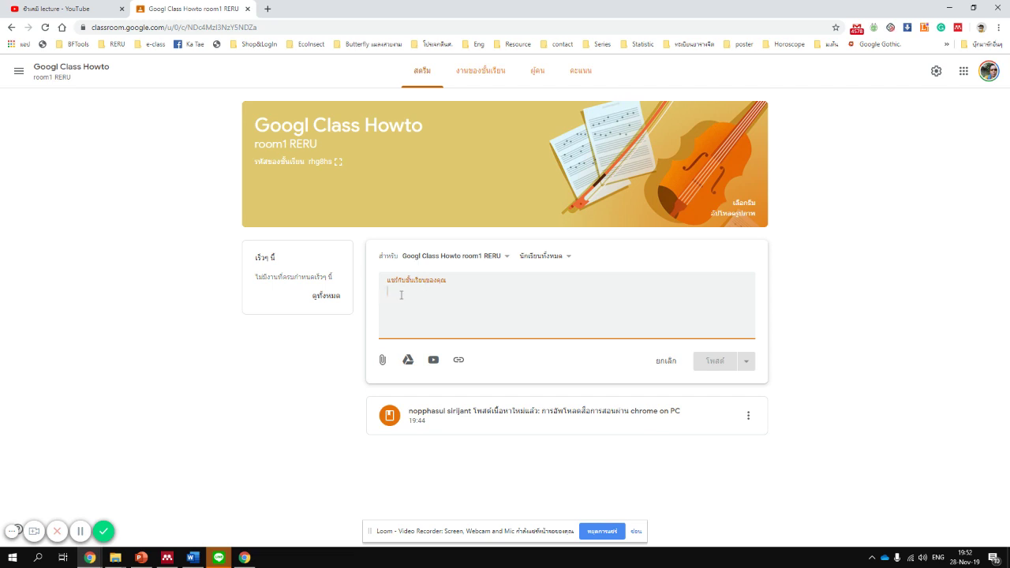
{"action": "left_click", "coordinate": [541, 257]}
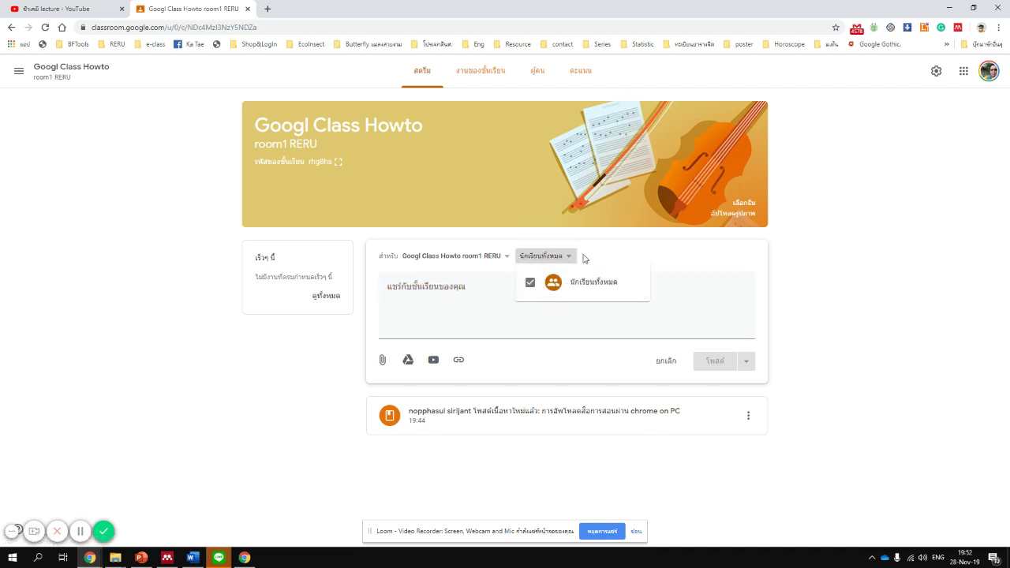
{"action": "left_click", "coordinate": [447, 309]}
{"action": "left_click", "coordinate": [435, 293]}
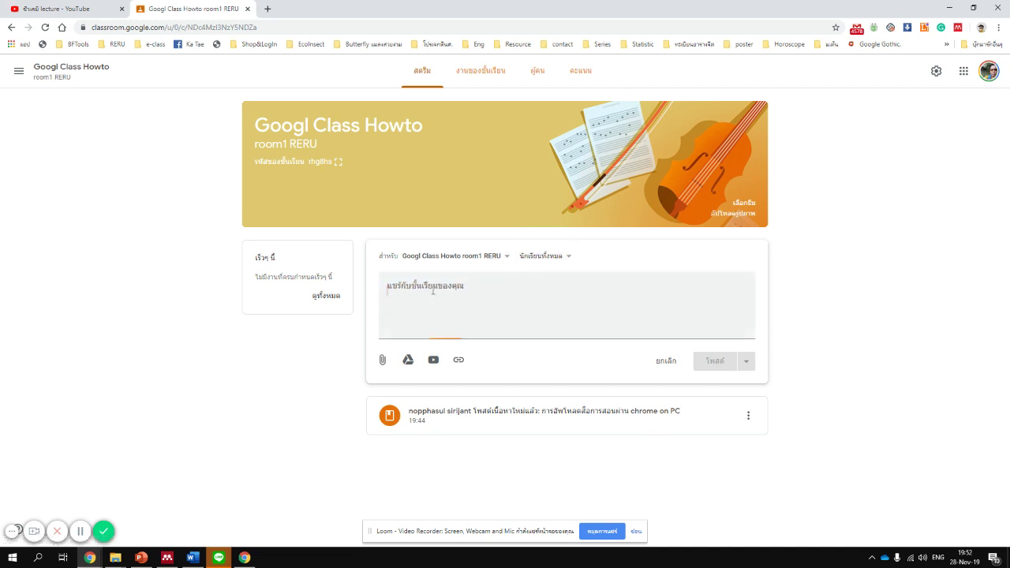
{"action": "left_click", "coordinate": [339, 354]}
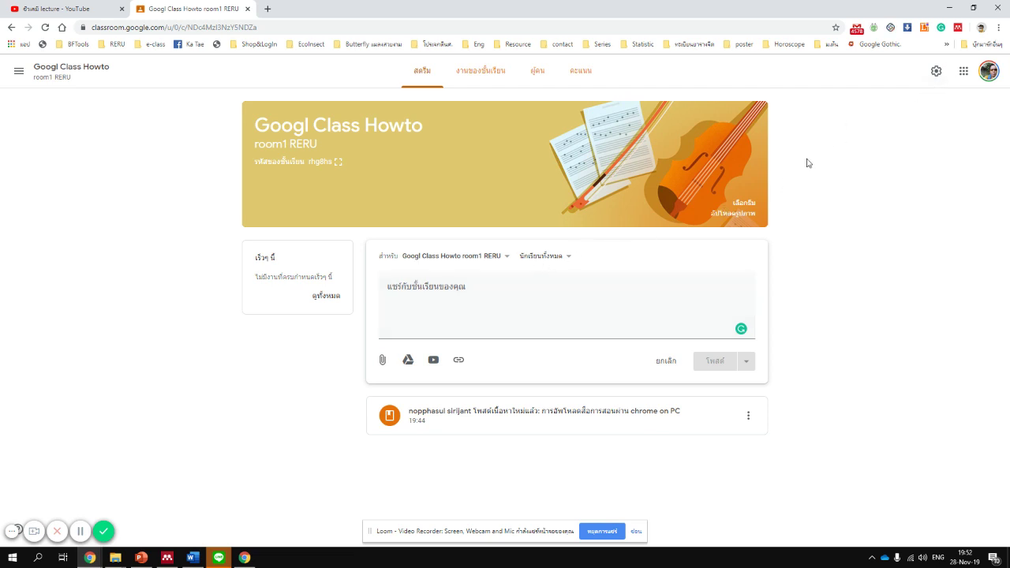
Open the class settings and review the class details and stream permission options, keeping students allowed to post and comment
{"action": "left_click", "coordinate": [935, 72]}
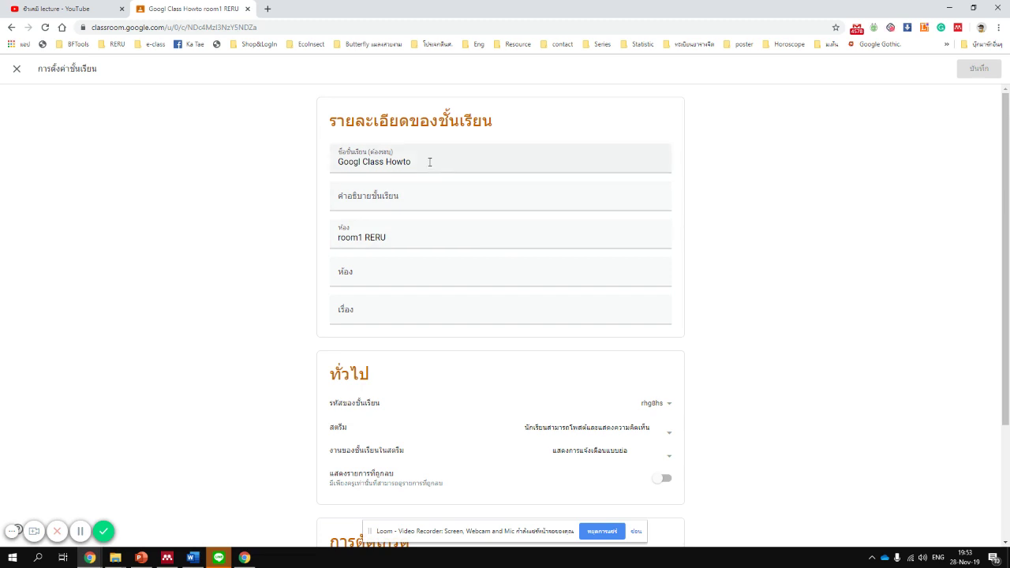
{"action": "scroll", "coordinate": [465, 230], "scroll_direction": "down", "scroll_amount": 2}
{"action": "left_click", "coordinate": [477, 211]}
{"action": "left_click", "coordinate": [769, 211]}
{"action": "scroll", "coordinate": [803, 252], "scroll_direction": "down", "scroll_amount": 1}
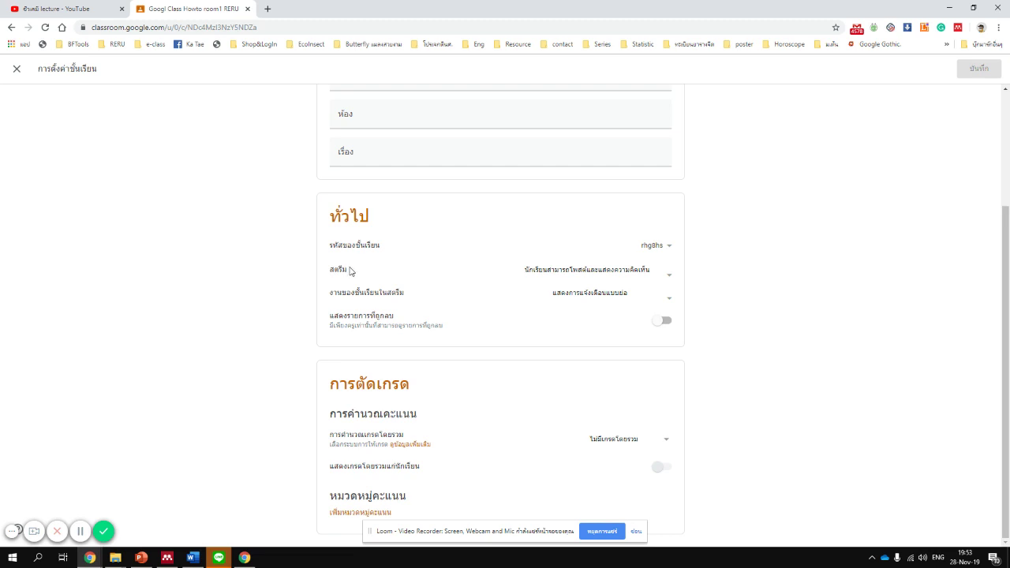
{"action": "left_click", "coordinate": [668, 277]}
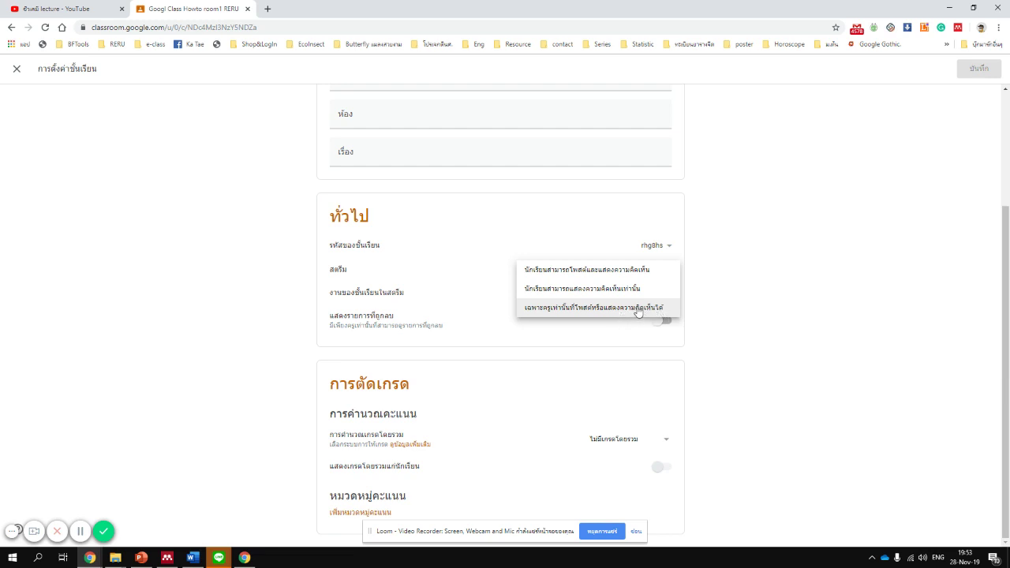
{"action": "left_click", "coordinate": [594, 271]}
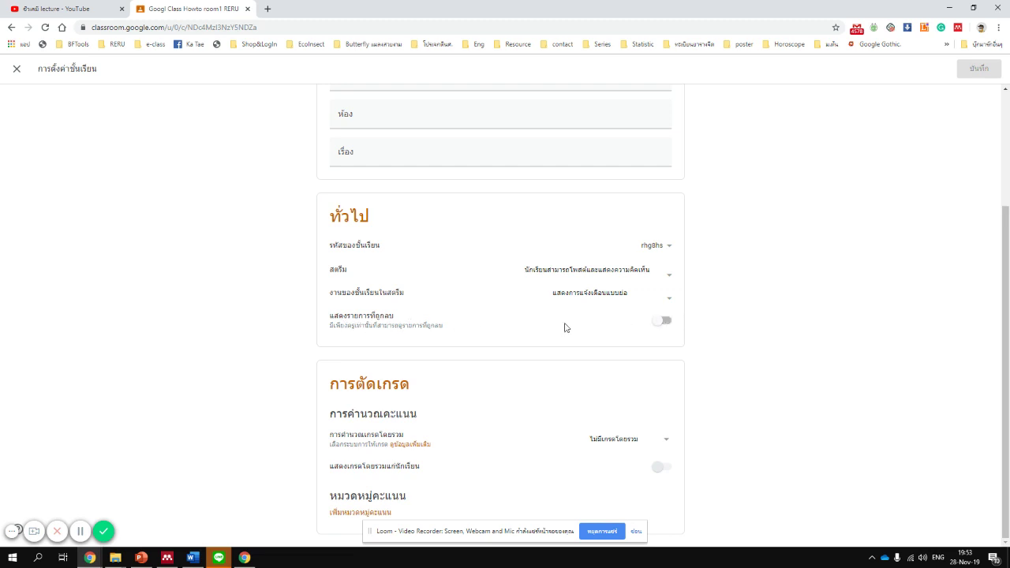
Turn the display of deleted items on and back off in the general class settings
{"action": "left_click", "coordinate": [669, 326]}
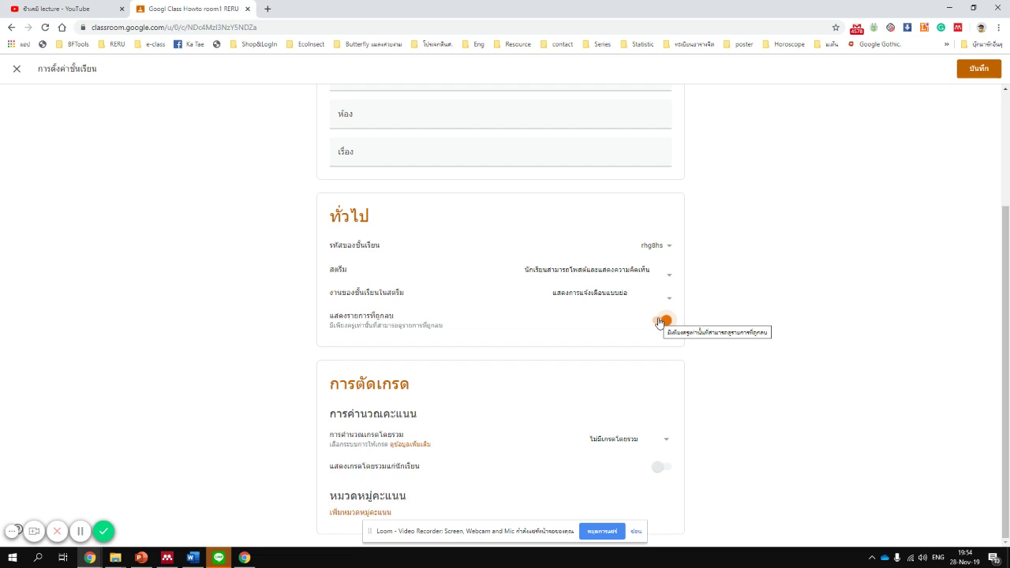
{"action": "left_click", "coordinate": [662, 321]}
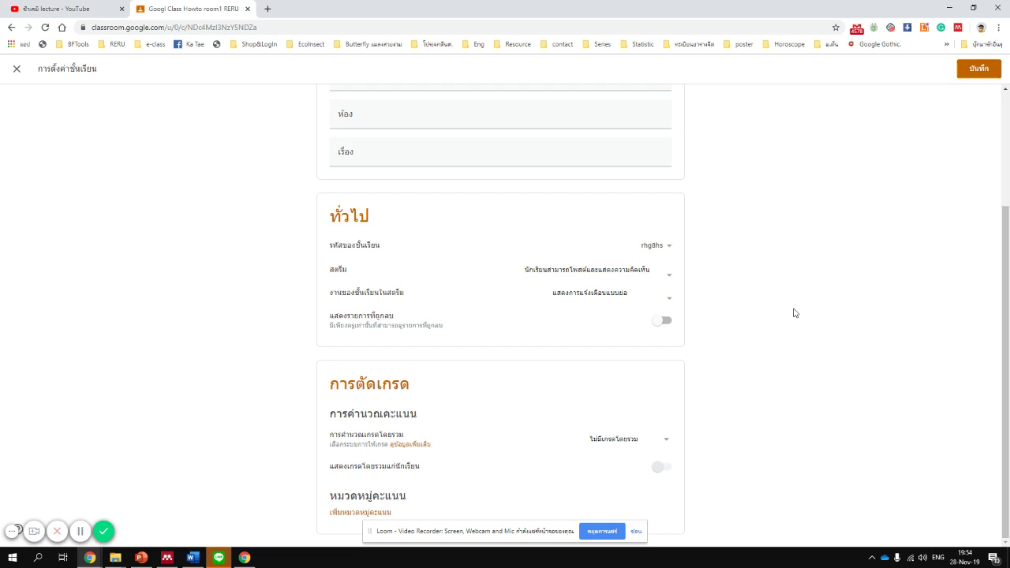
{"action": "scroll", "coordinate": [848, 224], "scroll_direction": "up", "scroll_amount": 2}
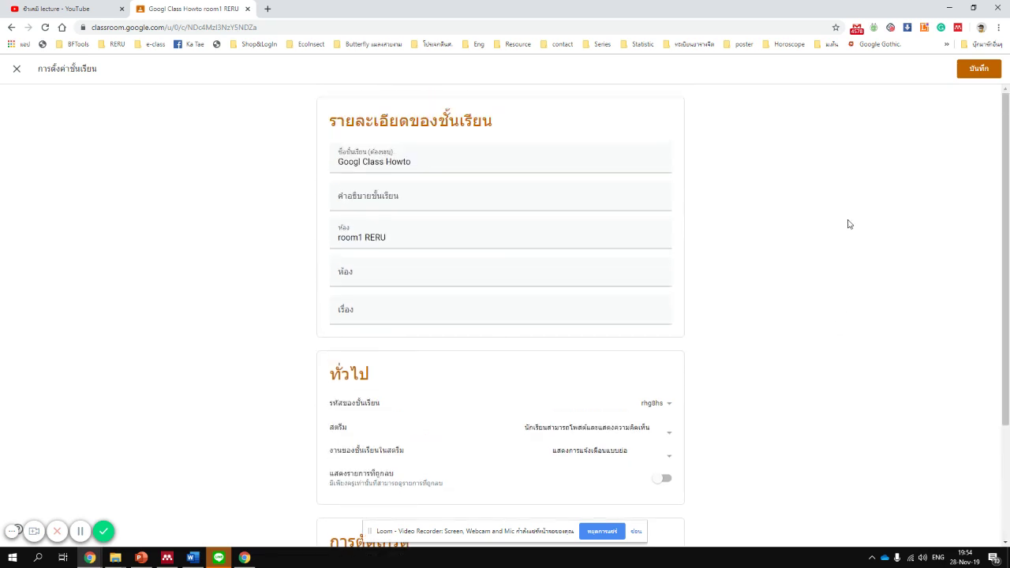
{"action": "scroll", "coordinate": [849, 224], "scroll_direction": "down", "scroll_amount": 2}
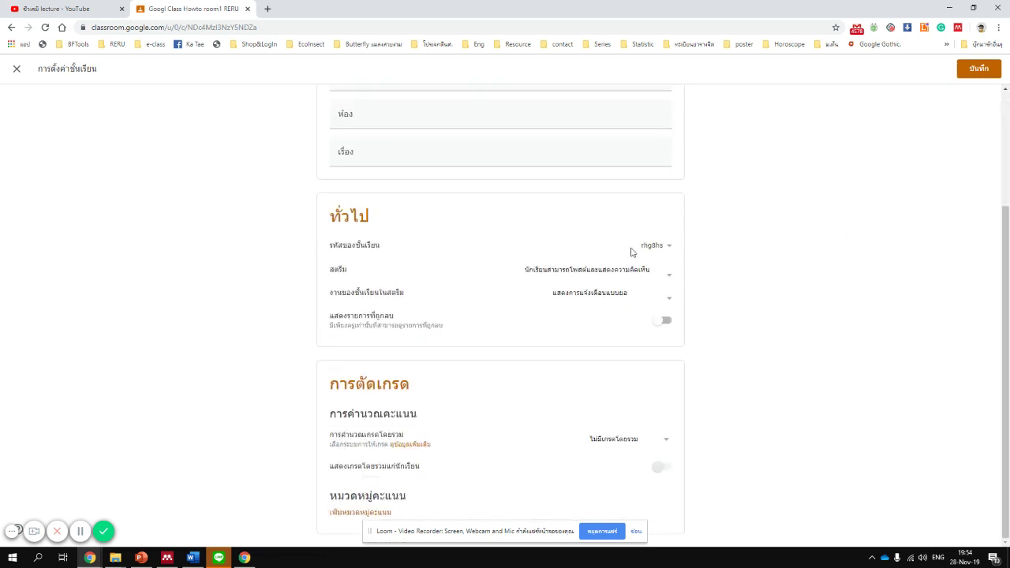
Check the options available for the class code and save the class settings
{"action": "left_click", "coordinate": [671, 251]}
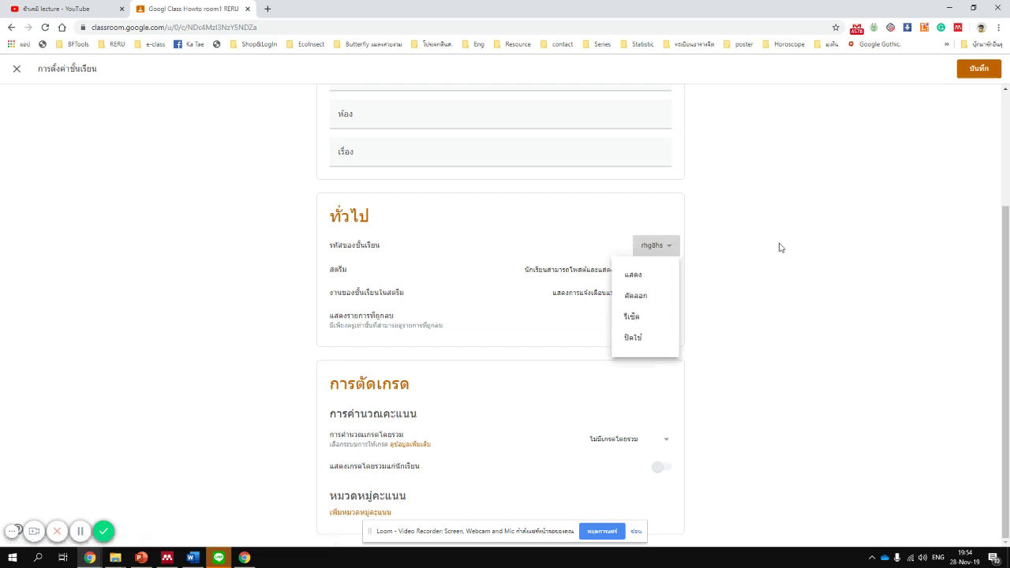
{"action": "left_click", "coordinate": [790, 230]}
{"action": "left_click", "coordinate": [980, 69]}
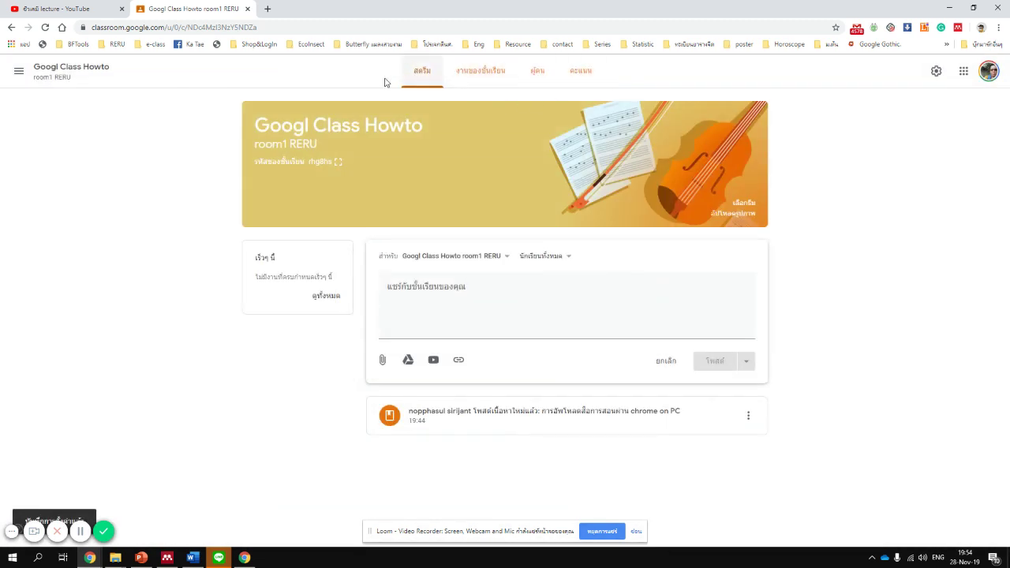
Open the classwork page and examine its chapter topics and the options for the บทที่ 1 topic
{"action": "left_click", "coordinate": [489, 75]}
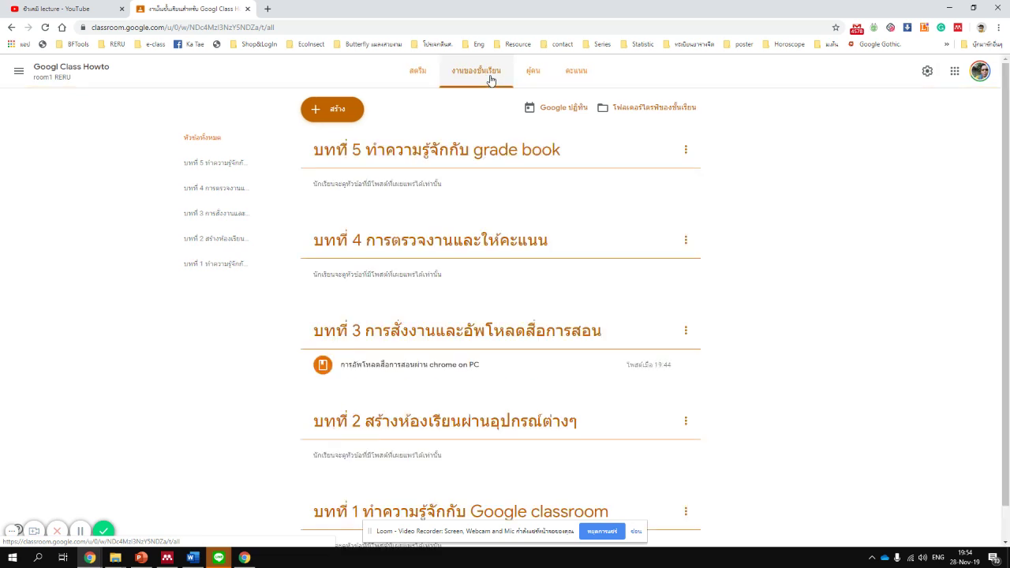
{"action": "scroll", "coordinate": [829, 297], "scroll_direction": "down", "scroll_amount": 1}
{"action": "scroll", "coordinate": [829, 296], "scroll_direction": "up", "scroll_amount": 1}
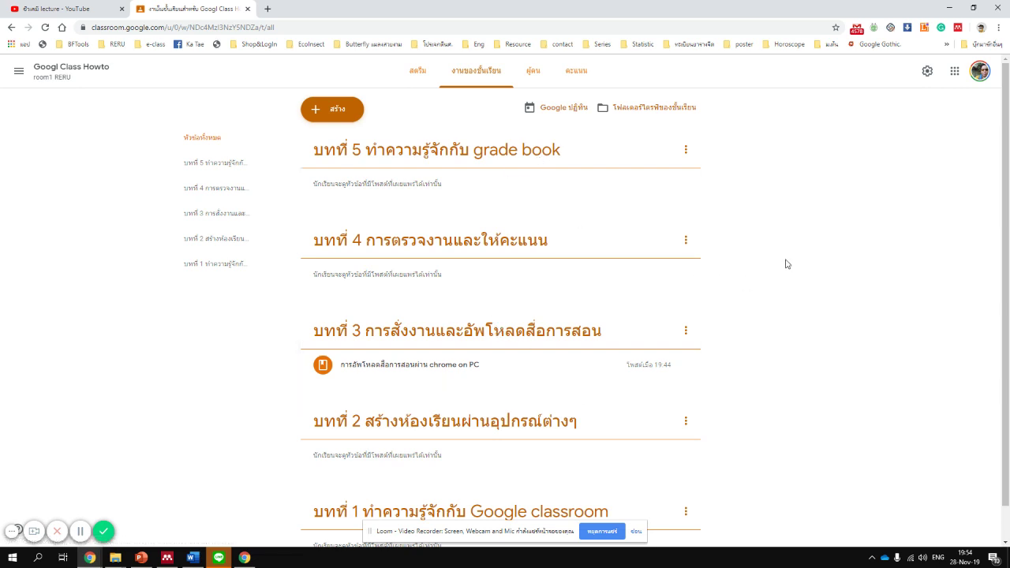
{"action": "scroll", "coordinate": [786, 264], "scroll_direction": "down", "scroll_amount": 1}
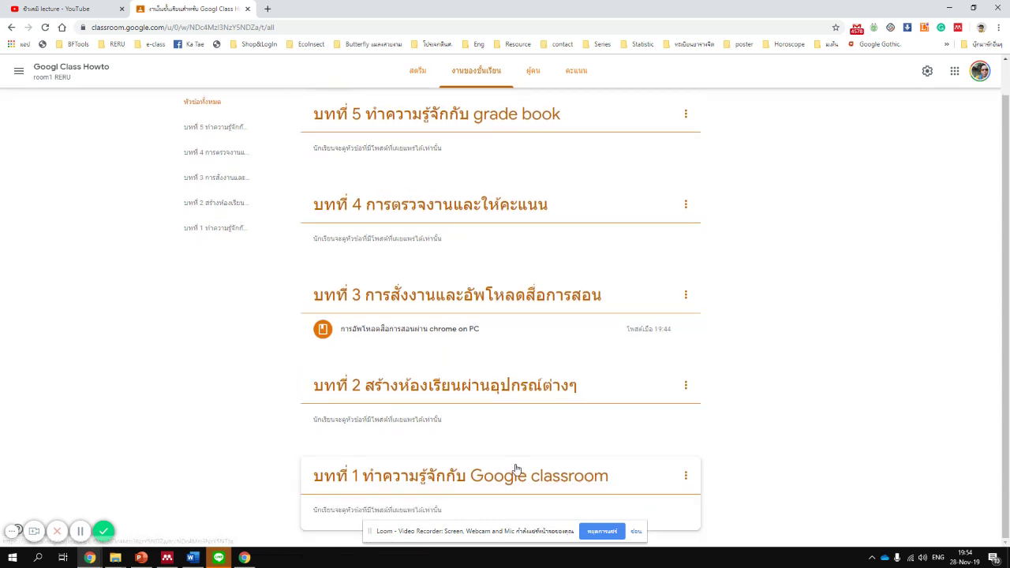
{"action": "scroll", "coordinate": [812, 390], "scroll_direction": "up", "scroll_amount": 1}
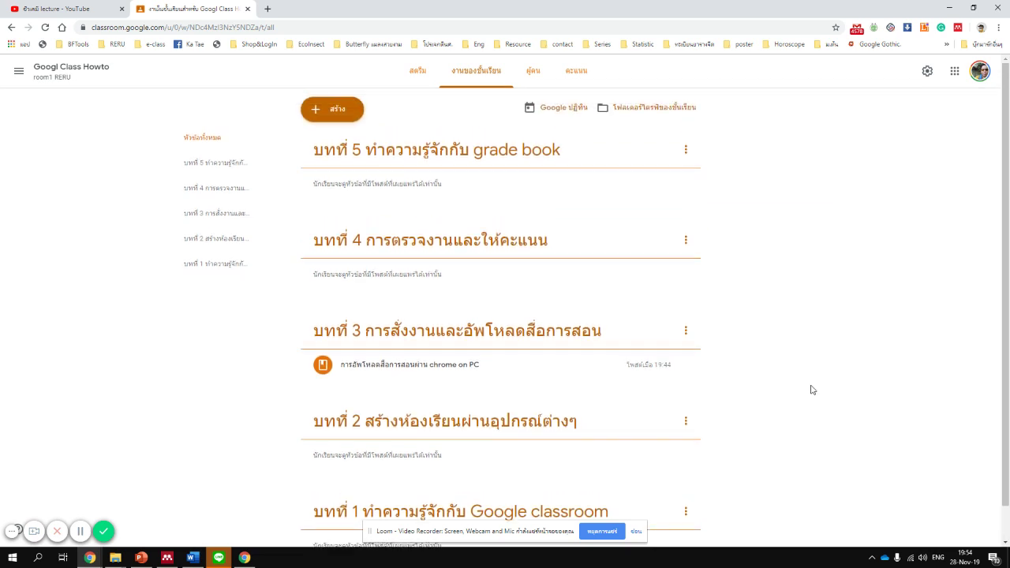
{"action": "scroll", "coordinate": [812, 390], "scroll_direction": "down", "scroll_amount": 1}
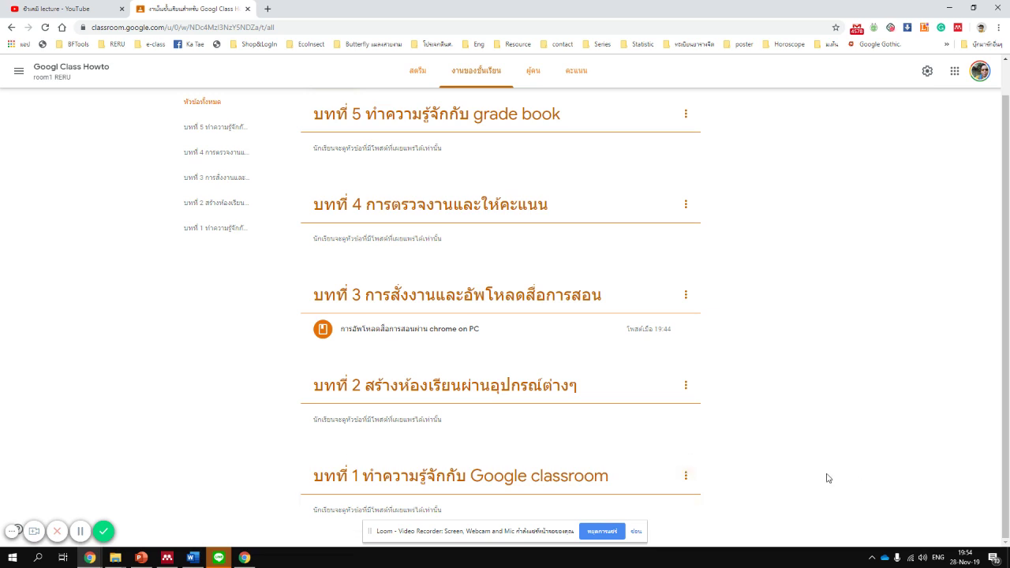
{"action": "left_click", "coordinate": [686, 476]}
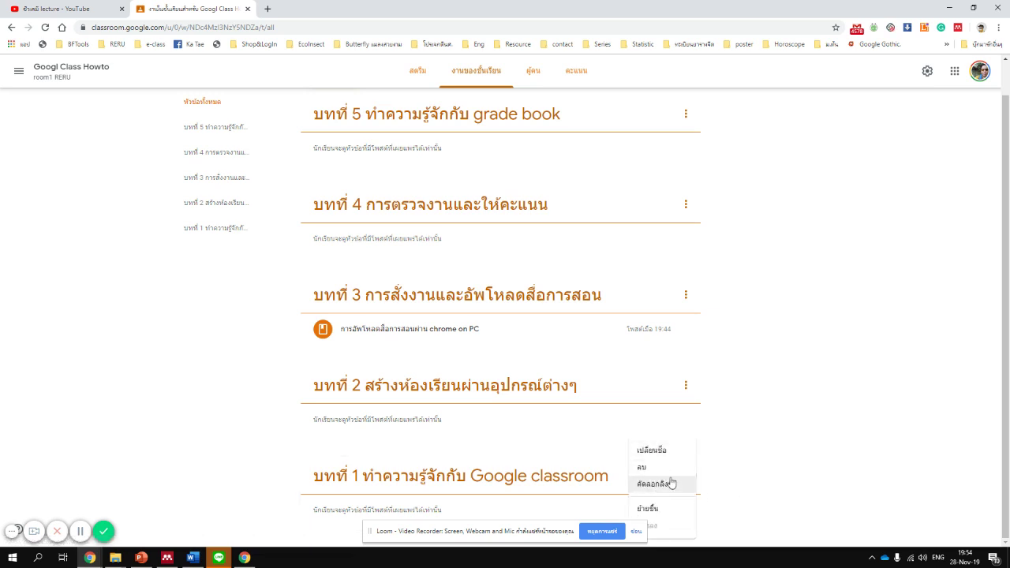
{"action": "left_click", "coordinate": [790, 483]}
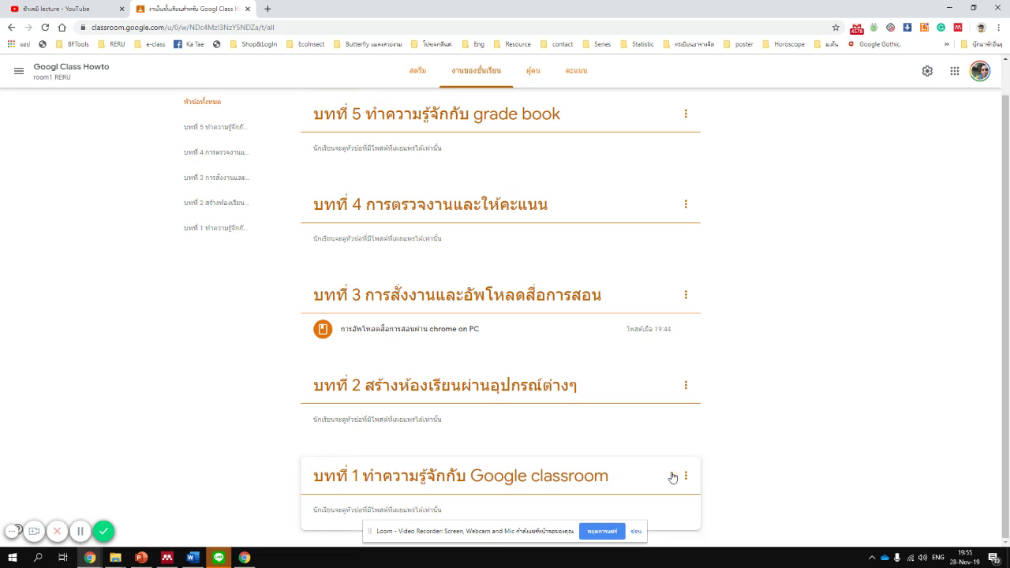
Open the class's people page and copy the class code from the student invitation message
{"action": "left_click", "coordinate": [538, 82]}
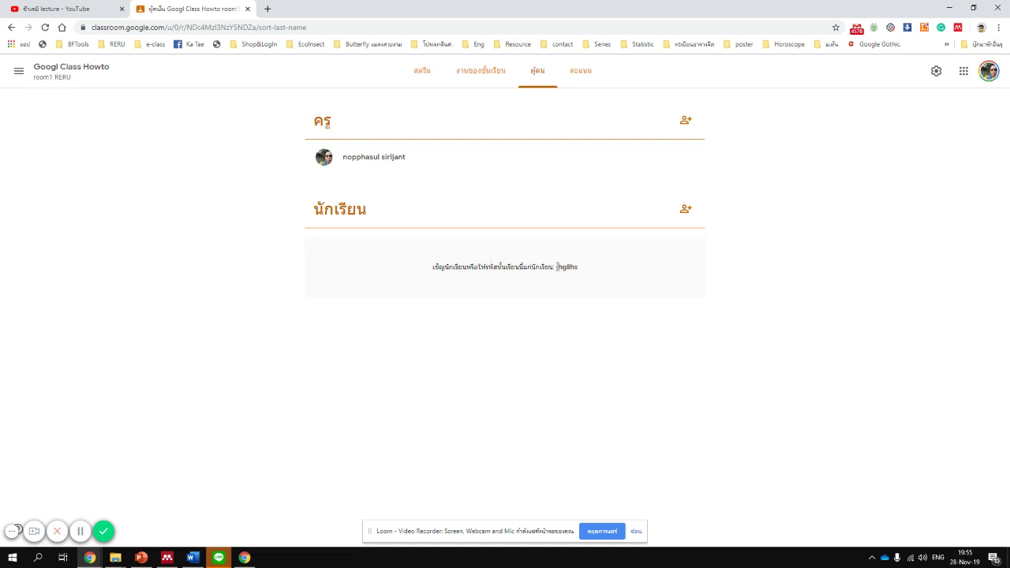
{"action": "left_click_drag", "start_coordinate": [560, 267], "coordinate": [579, 270]}
{"action": "right_click", "coordinate": [573, 267]}
{"action": "left_click", "coordinate": [588, 274]}
{"action": "left_click", "coordinate": [596, 281]}
View the class's grades page and return to the stream
{"action": "left_click", "coordinate": [581, 75]}
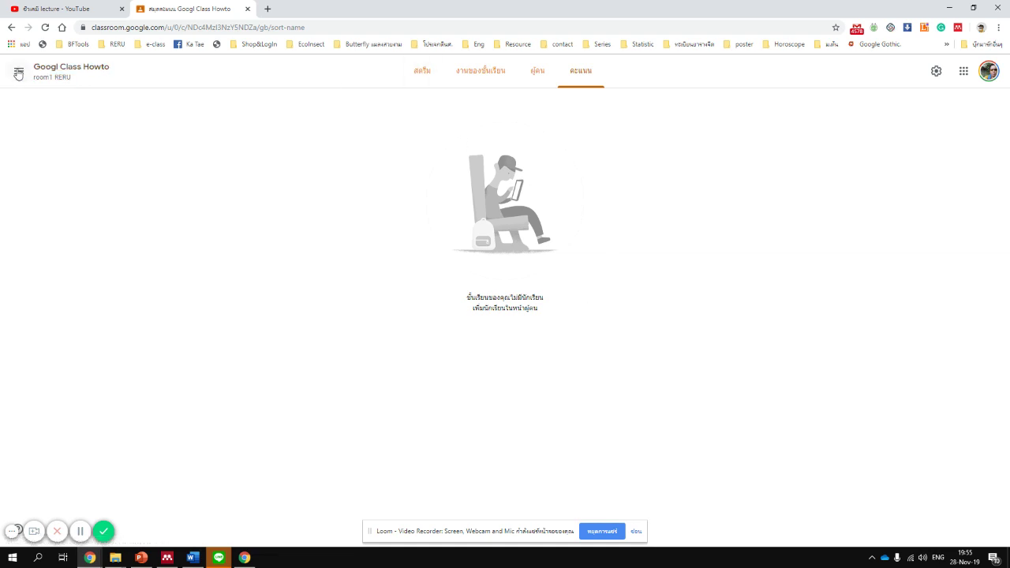
{"action": "left_click", "coordinate": [428, 81]}
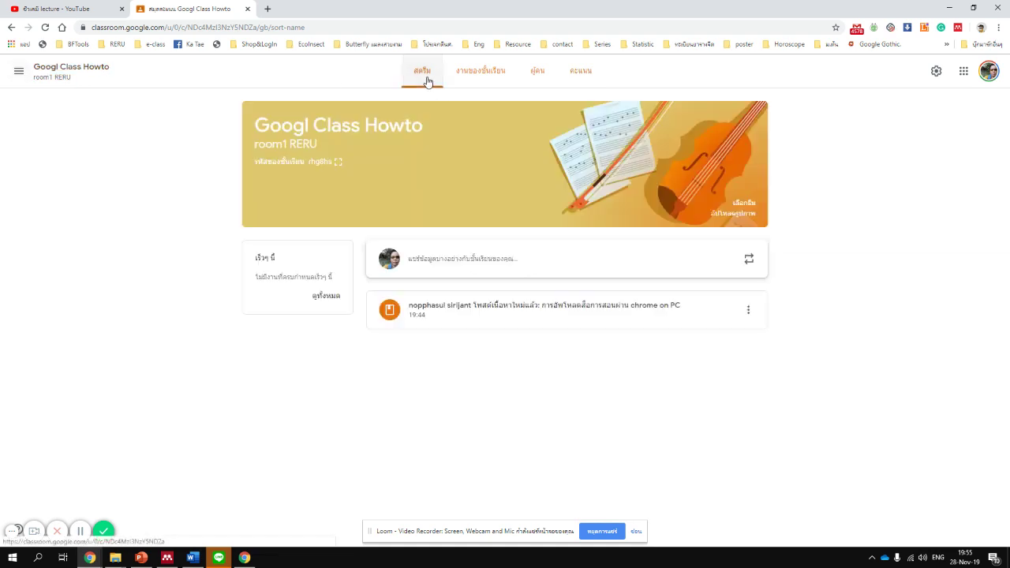